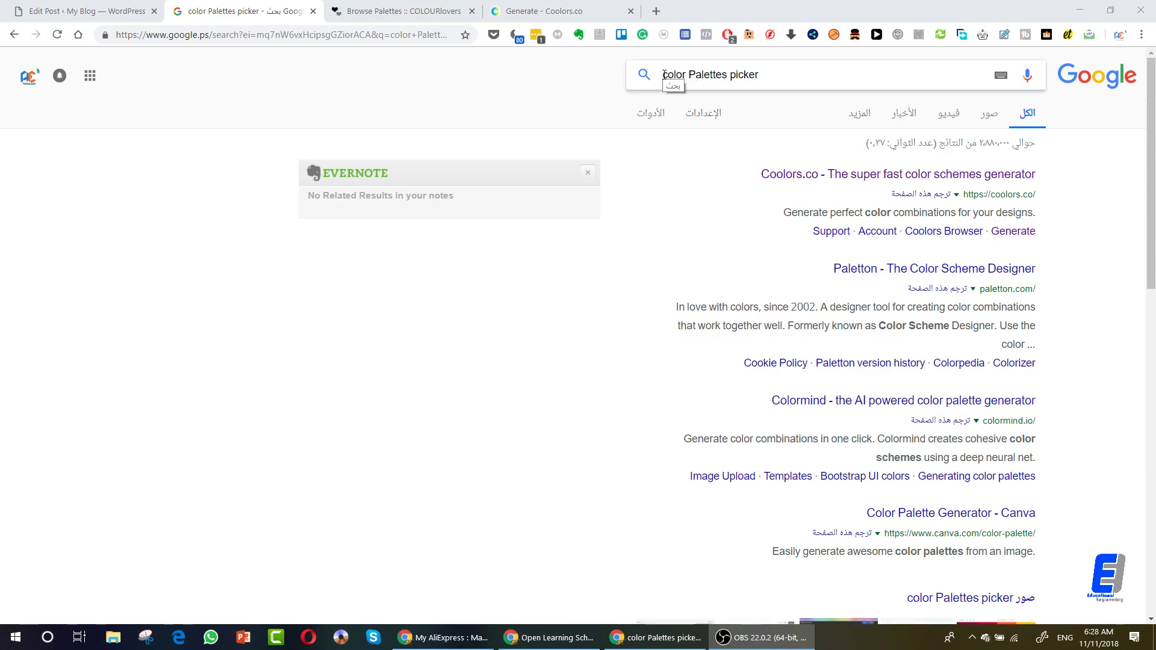
Step: Dismiss the search query and reload Coolors' generator, showing a blue palette from #122C34 to #44CFCB
{"action": "left_click_drag", "start_coordinate": [663, 74], "coordinate": [773, 79]}
{"action": "left_click", "coordinate": [772, 78]}
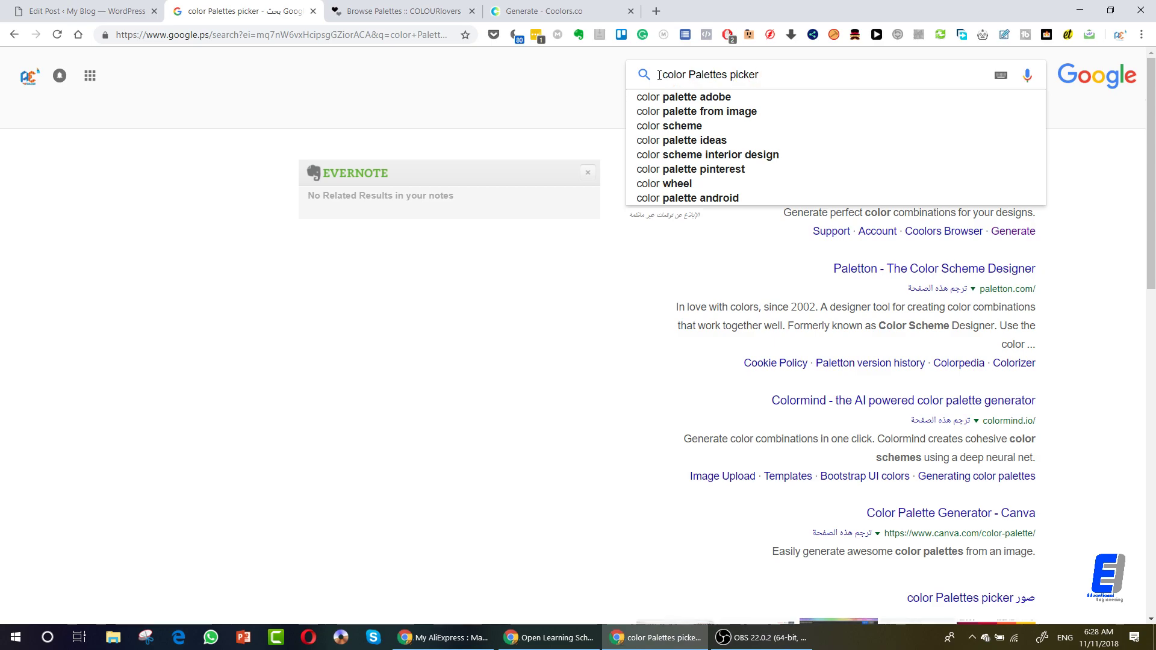
{"action": "left_click", "coordinate": [578, 109]}
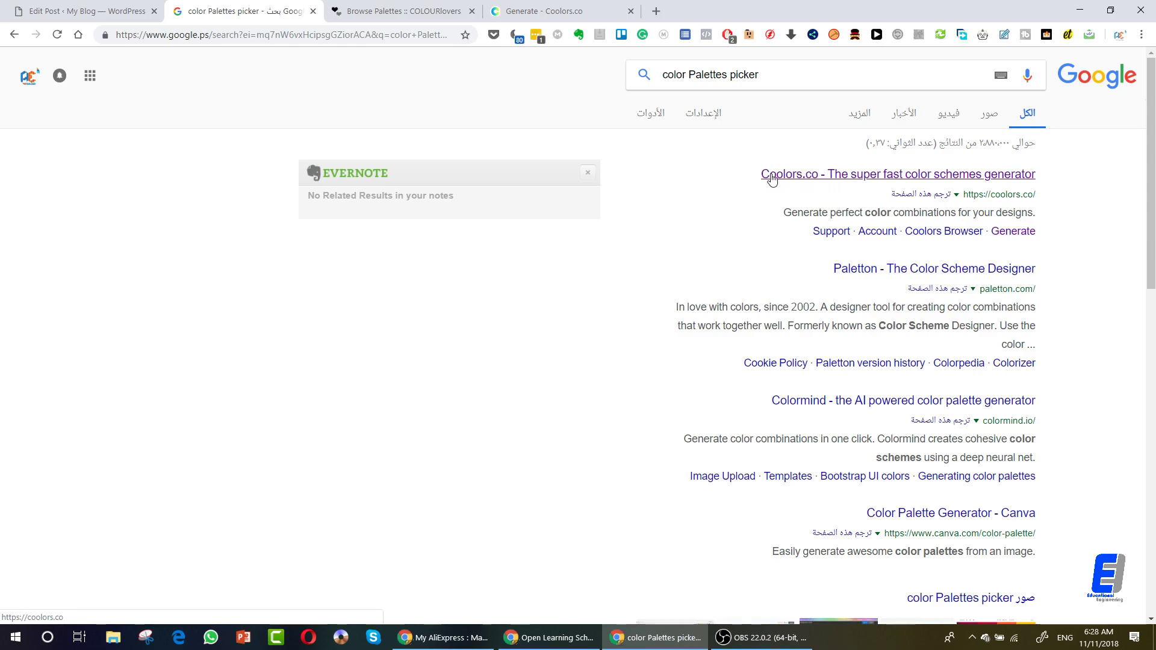
{"action": "left_click", "coordinate": [533, 11]}
{"action": "left_click", "coordinate": [75, 66]}
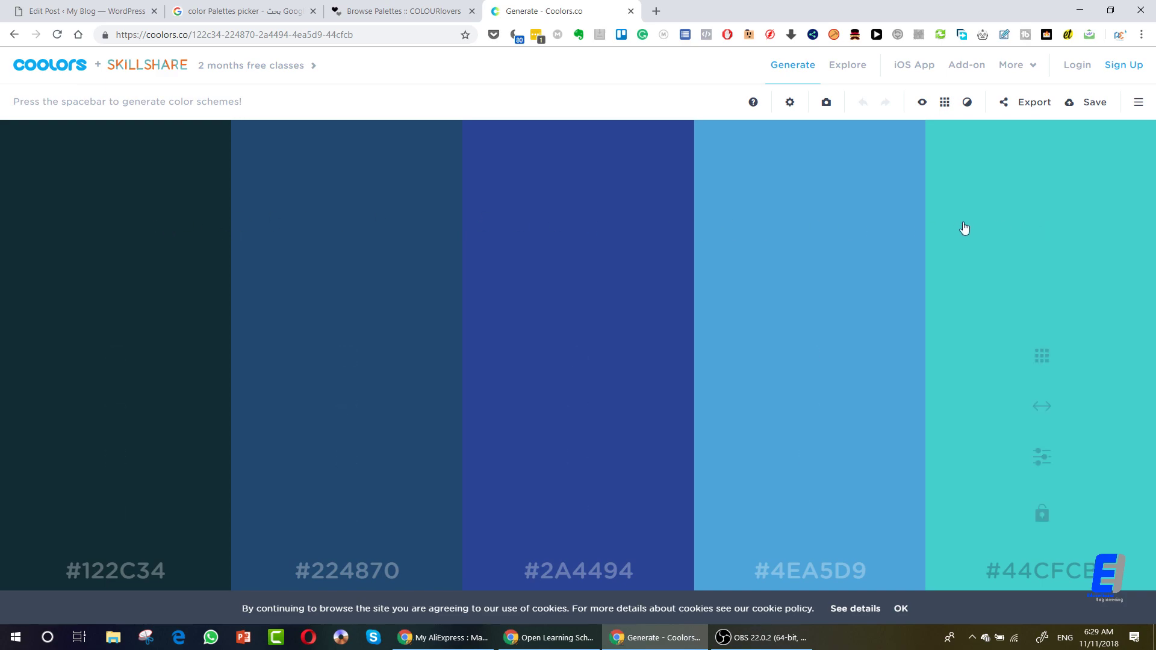
Step: Regenerate the palette five times until it shows greys and purples, #D7DEDC through #563440
{"action": "key", "text": "space"}
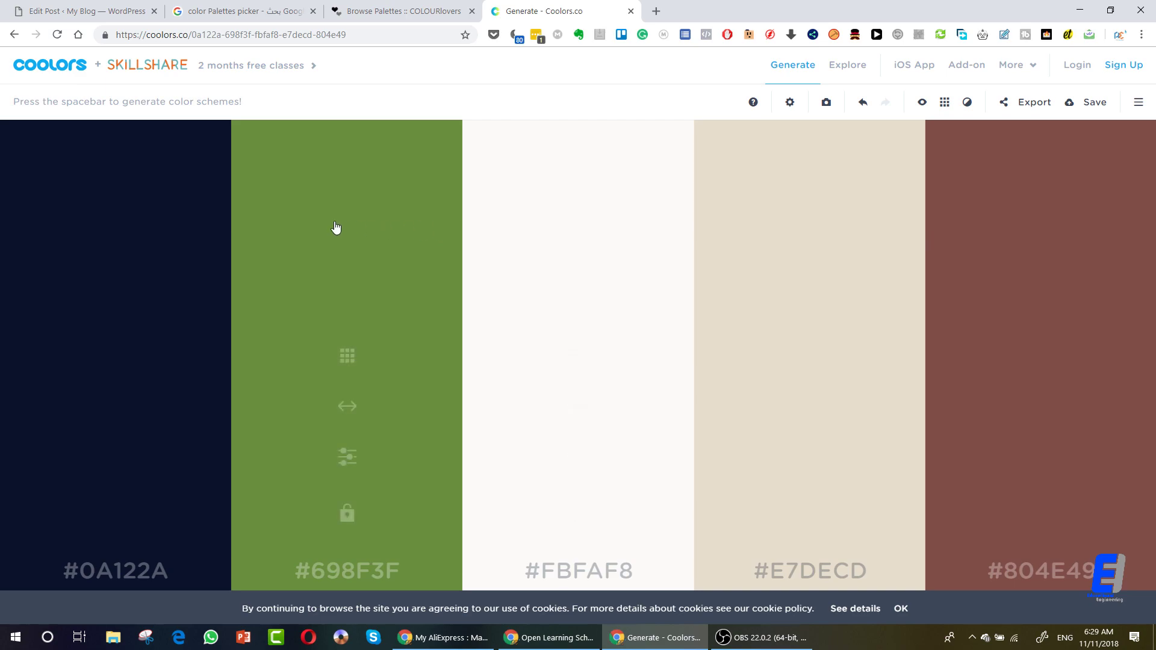
{"action": "key", "text": "space"}
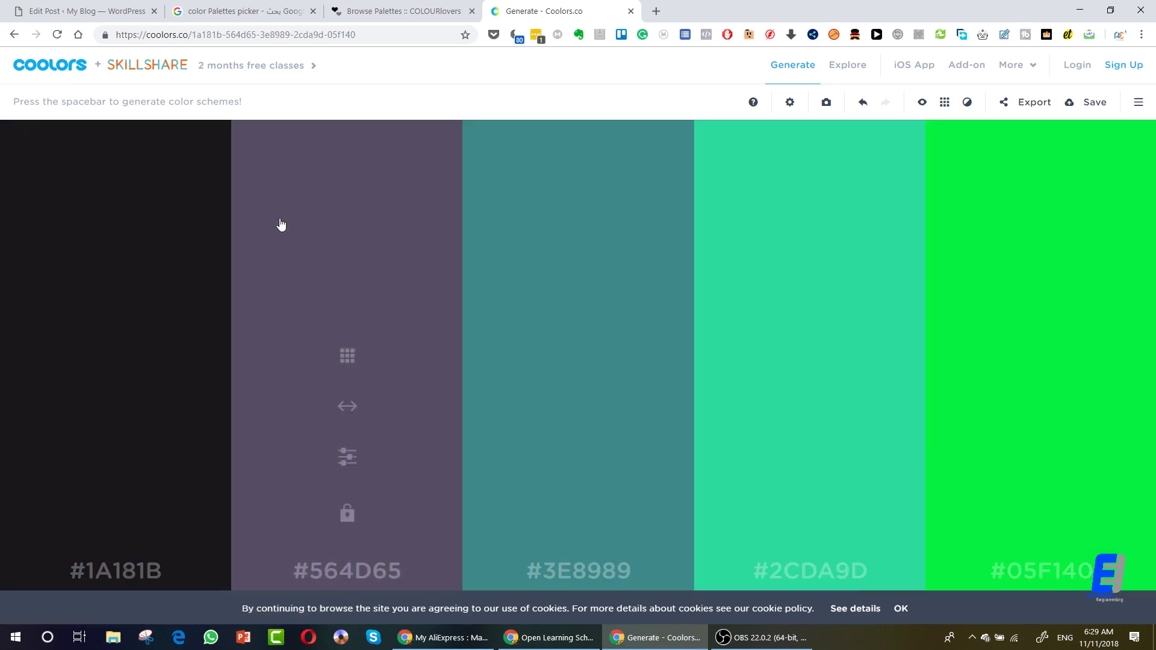
{"action": "key", "text": "space"}
{"action": "key", "text": "space"}
{"action": "key", "text": "space"}
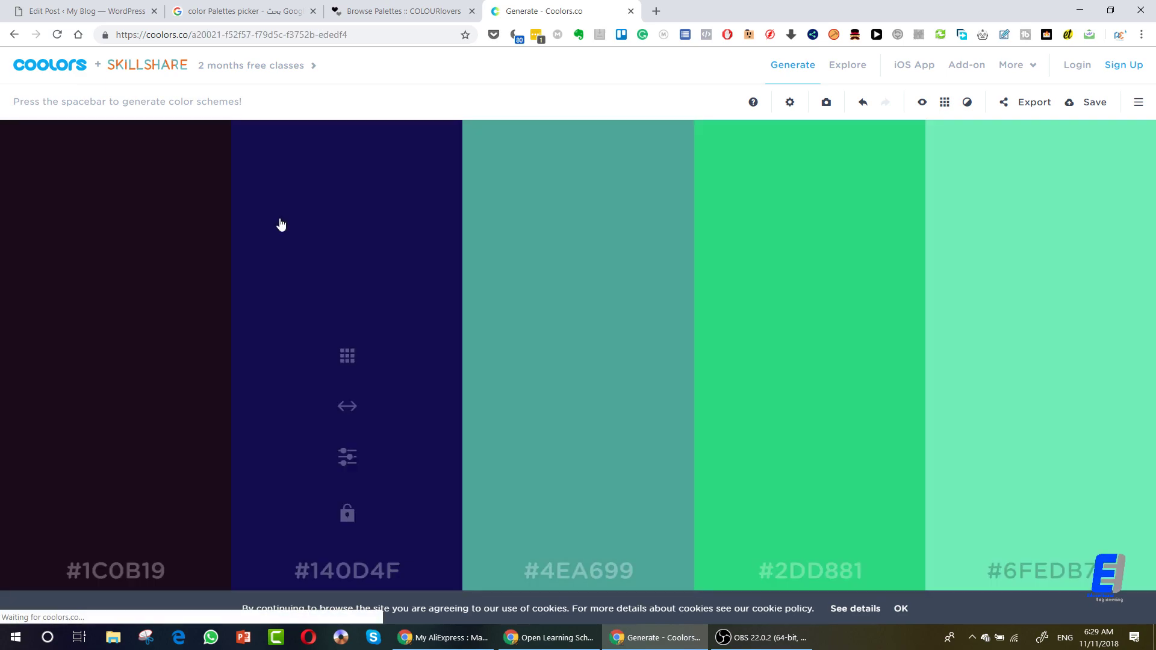
{"action": "key", "text": "space"}
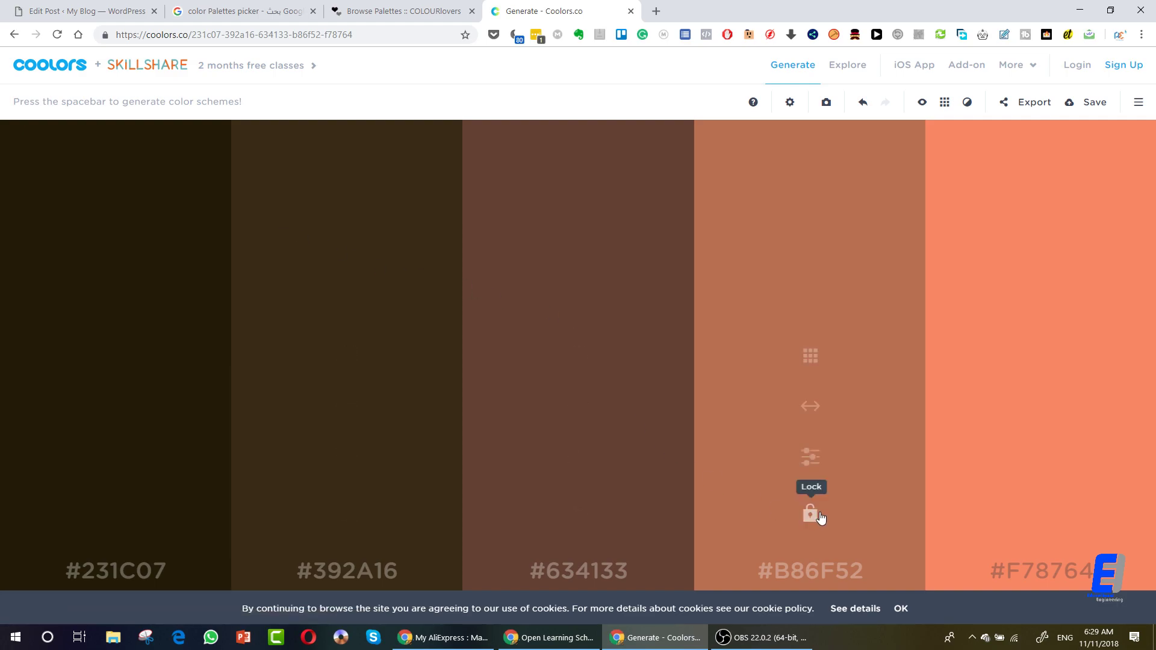
{"action": "key", "text": "space"}
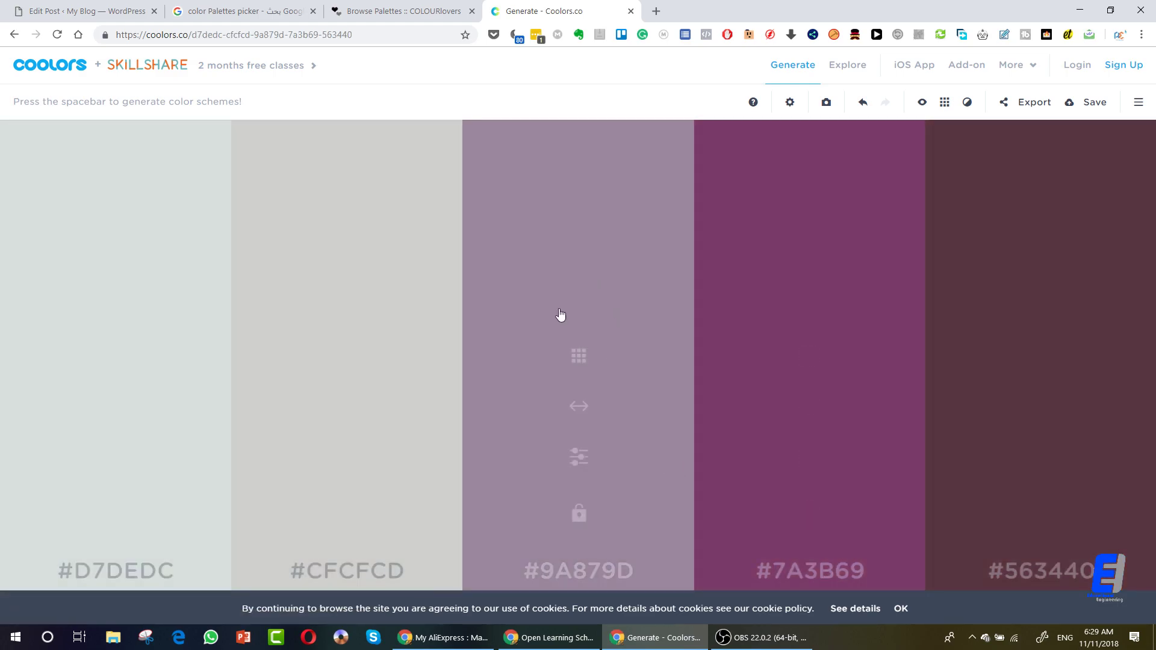
Step: Copy hex code #9A879D, then generate an orange-to-brown palette from #FBBA72 to #691E06
{"action": "left_click", "coordinate": [569, 573]}
{"action": "right_click", "coordinate": [600, 574]}
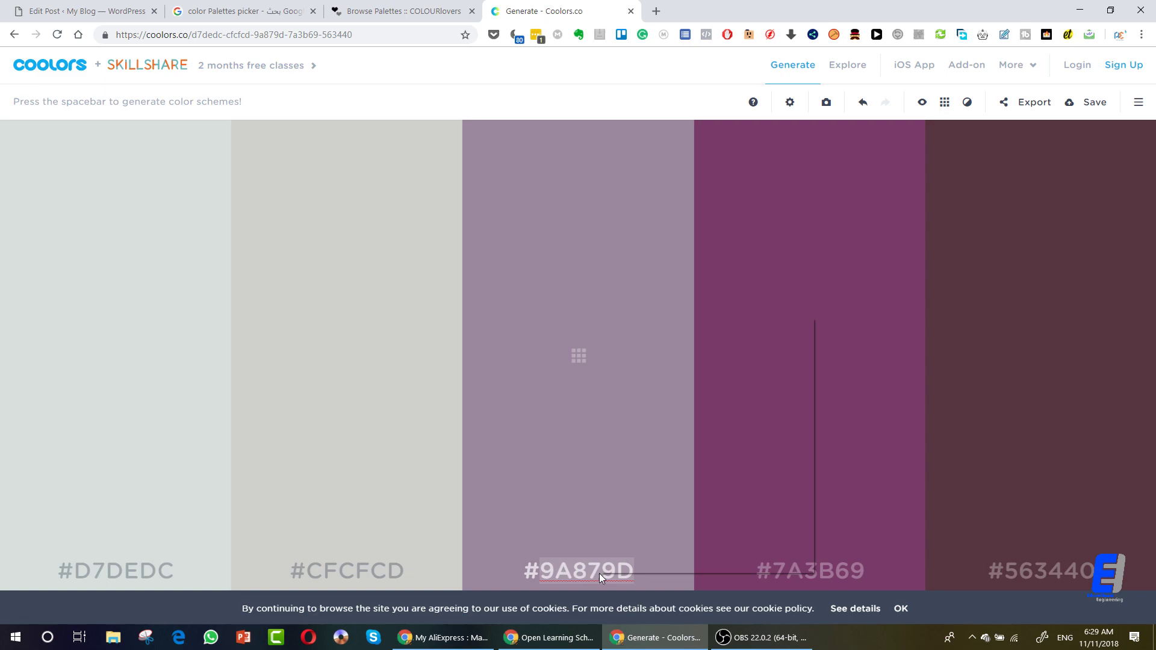
{"action": "left_click", "coordinate": [649, 399]}
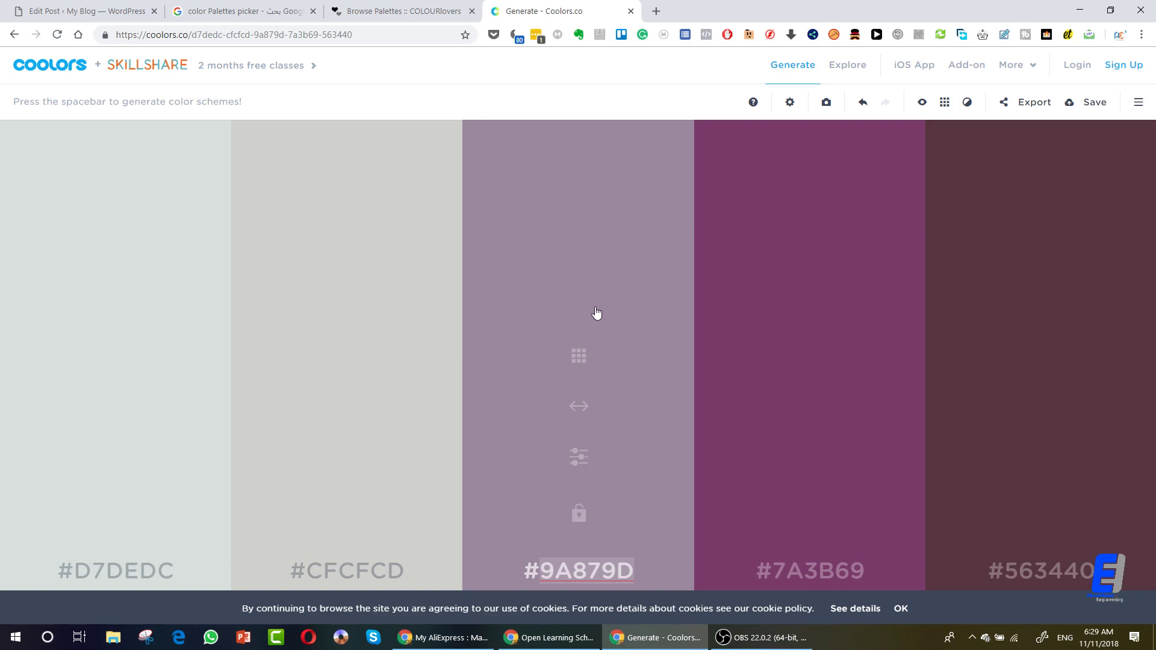
{"action": "left_click", "coordinate": [612, 105]}
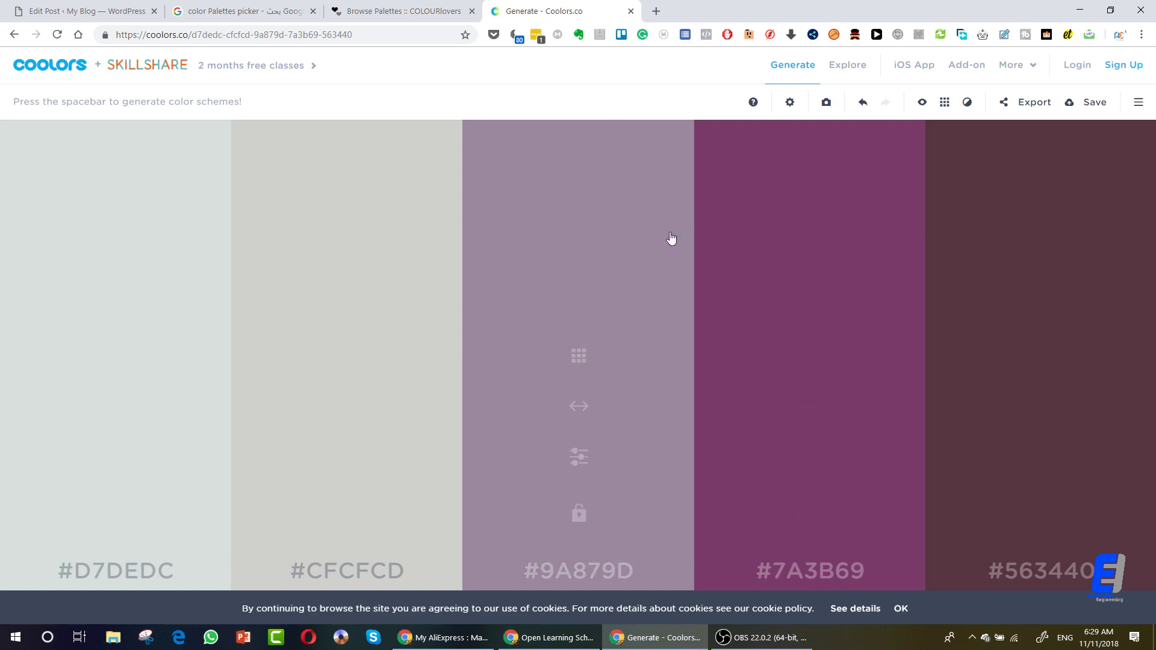
{"action": "key", "text": "space"}
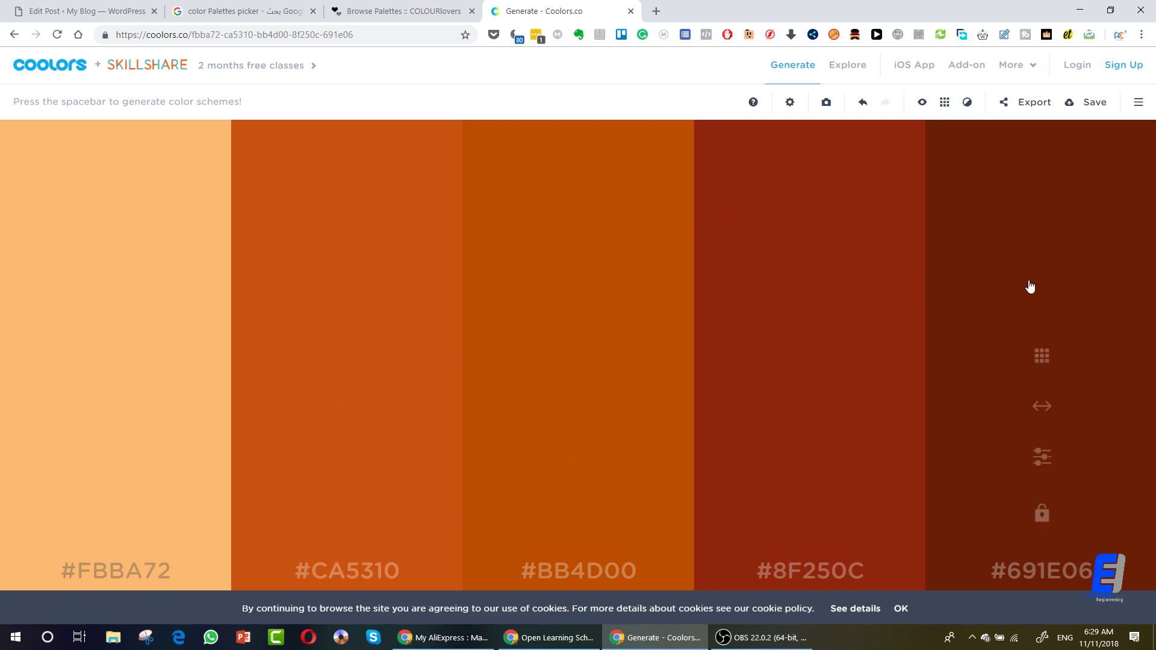
Step: Replace the fifth swatch #691E06 with its lighter alternative shade #C8ADA4
{"action": "left_click", "coordinate": [1044, 361]}
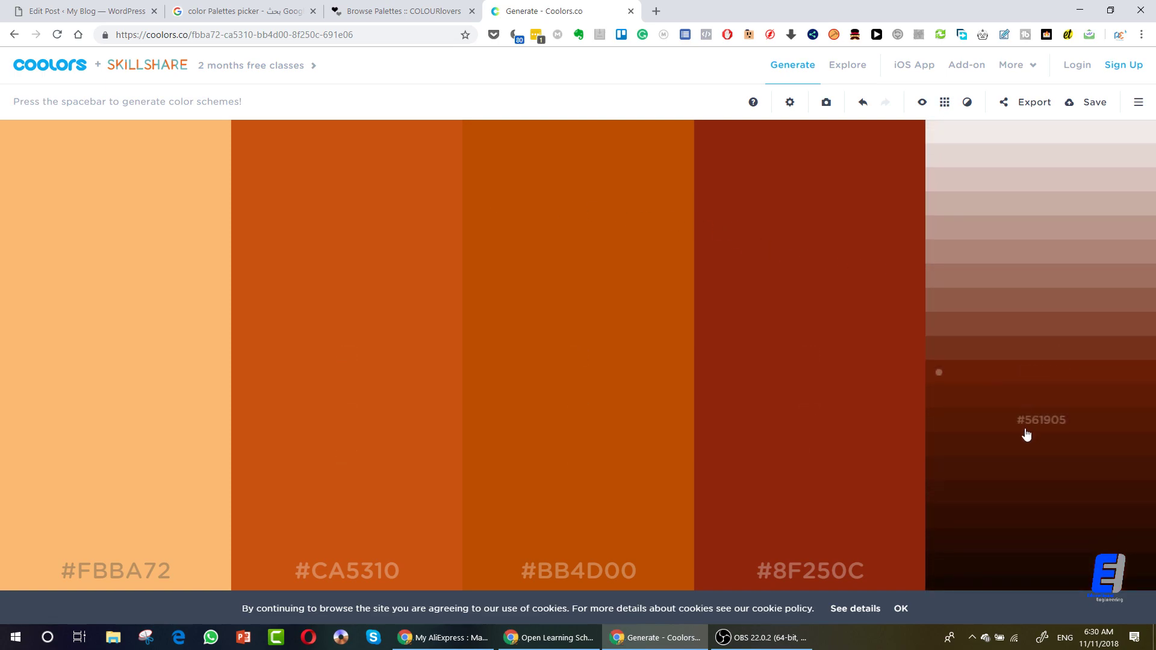
{"action": "left_click", "coordinate": [1025, 433]}
{"action": "left_click", "coordinate": [1042, 363]}
{"action": "left_click", "coordinate": [1050, 216]}
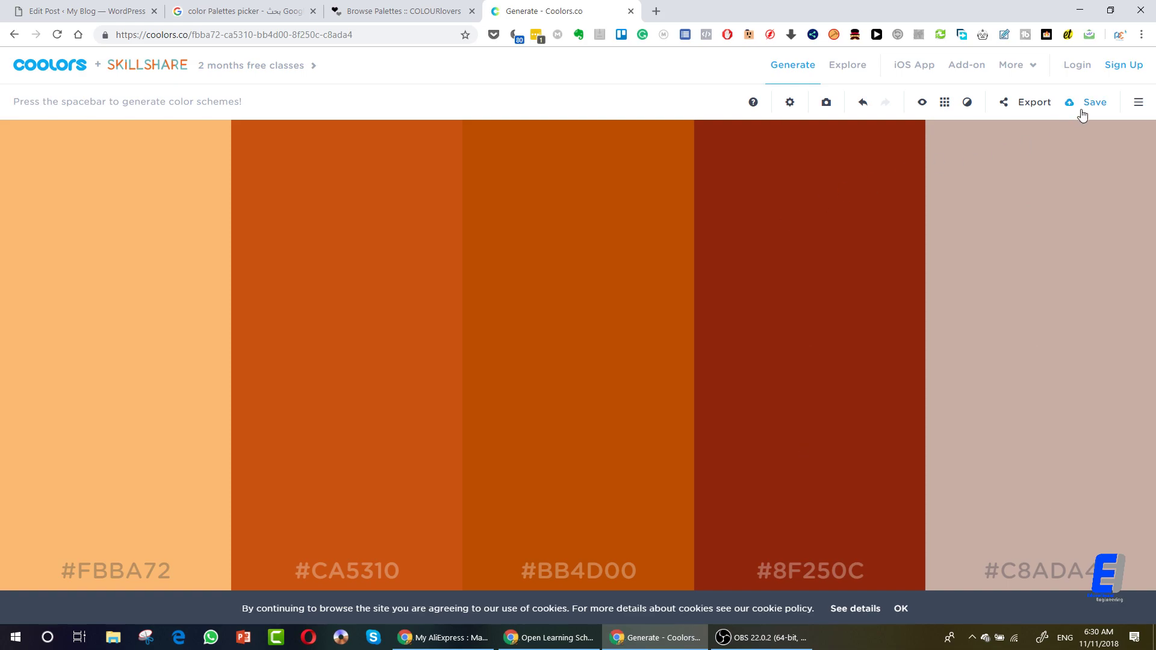
Step: Look over the palette's export options without exporting, then bring COLOURlovers' Browse Palettes page forward
{"action": "left_click", "coordinate": [1018, 104]}
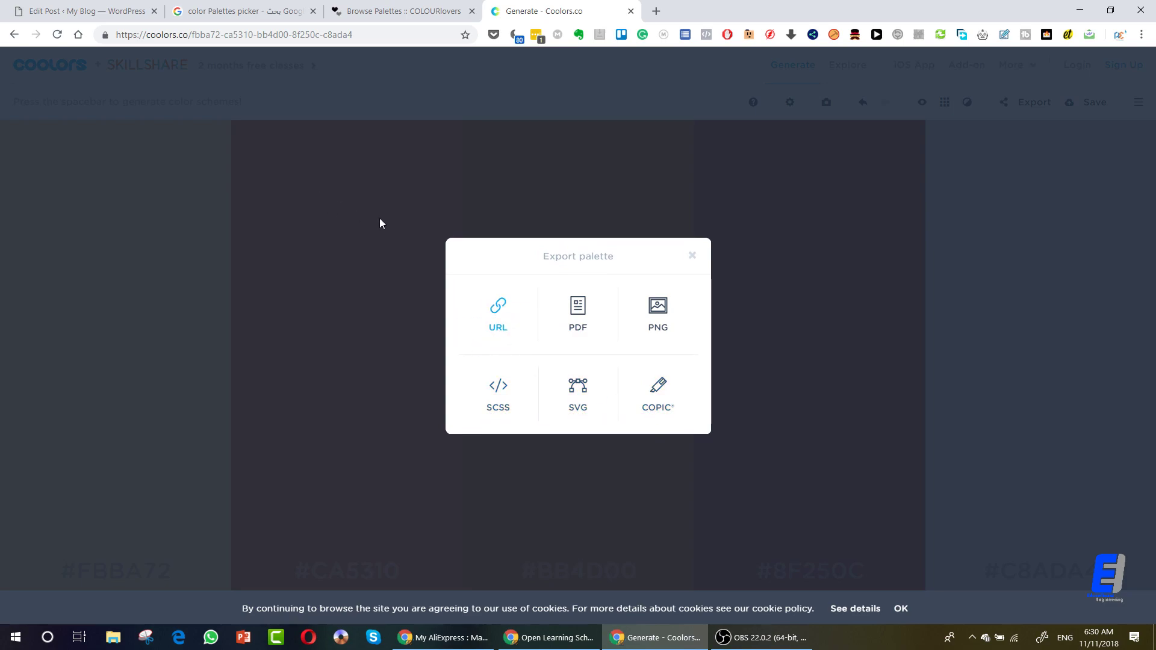
{"action": "left_click", "coordinate": [692, 256]}
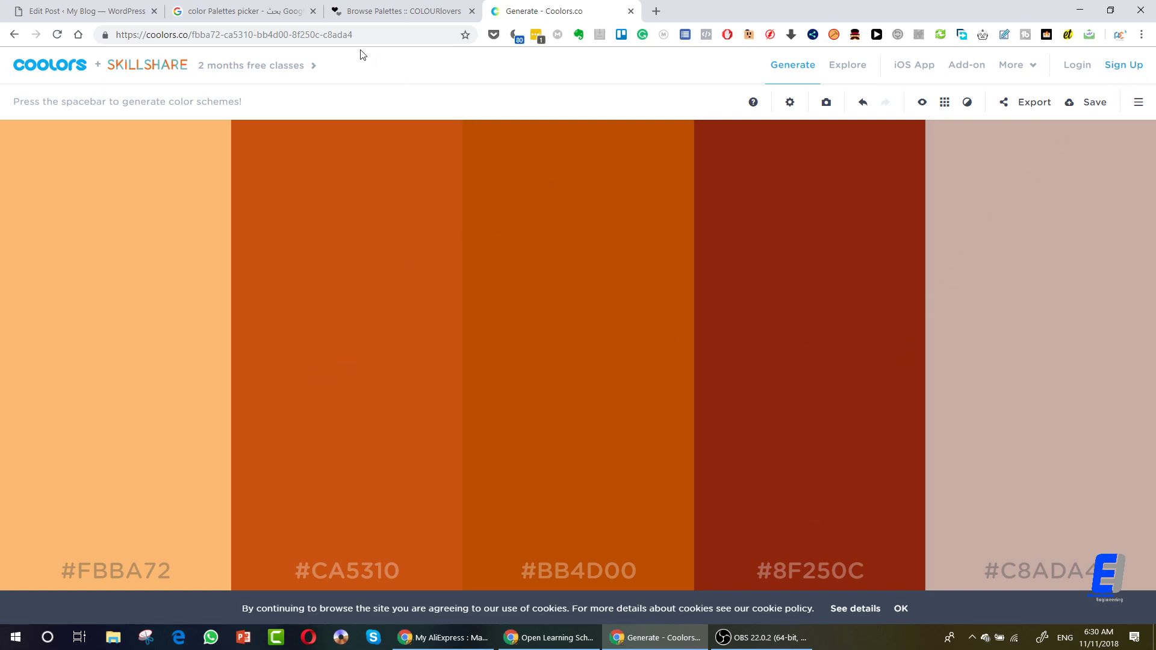
{"action": "left_click", "coordinate": [394, 12]}
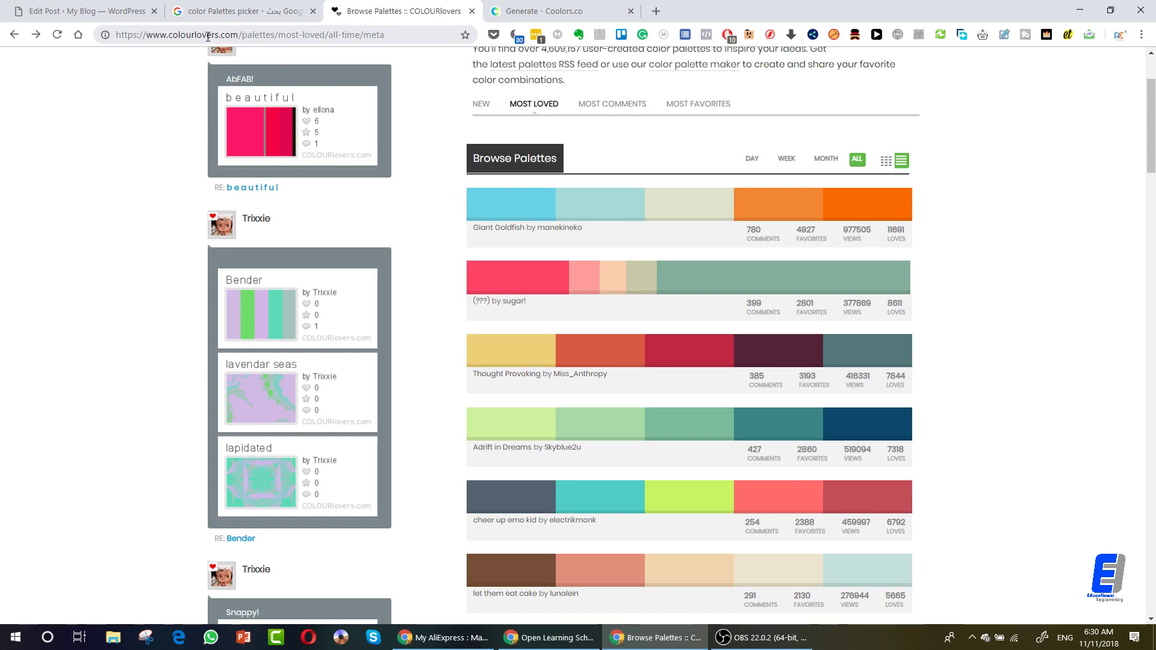
{"action": "scroll", "coordinate": [156, 157], "scroll_direction": "up", "scroll_amount": 3}
{"action": "mouse_move", "coordinate": [160, 67]}
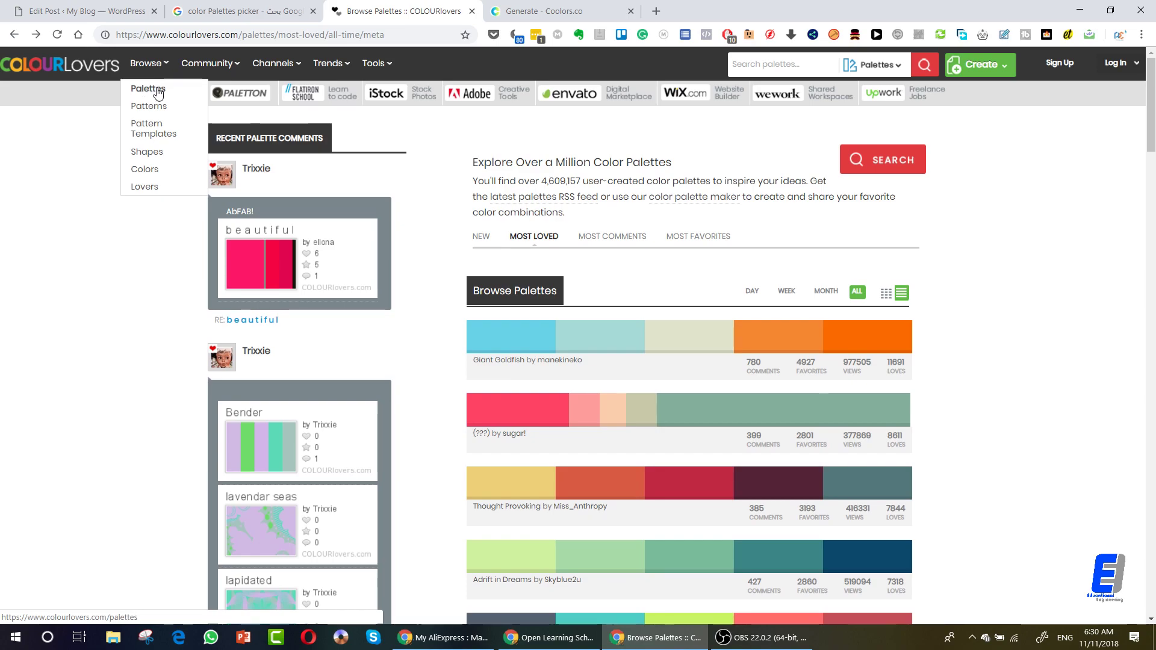
{"action": "left_click", "coordinate": [158, 90]}
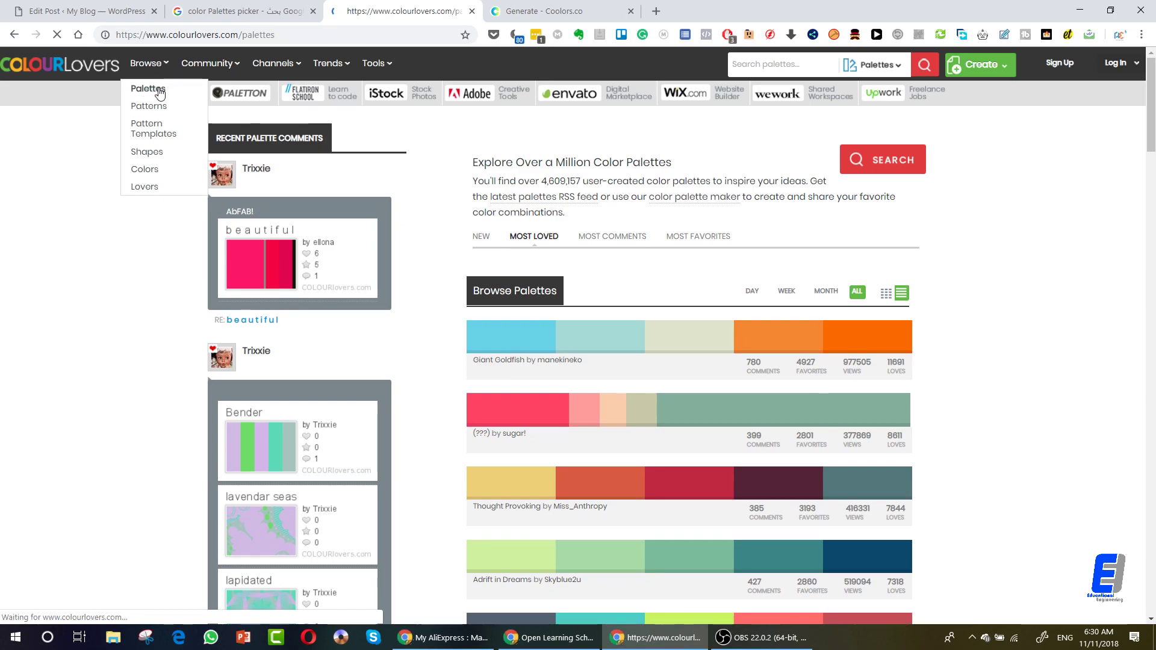
{"action": "scroll", "coordinate": [600, 353], "scroll_direction": "down", "scroll_amount": 2}
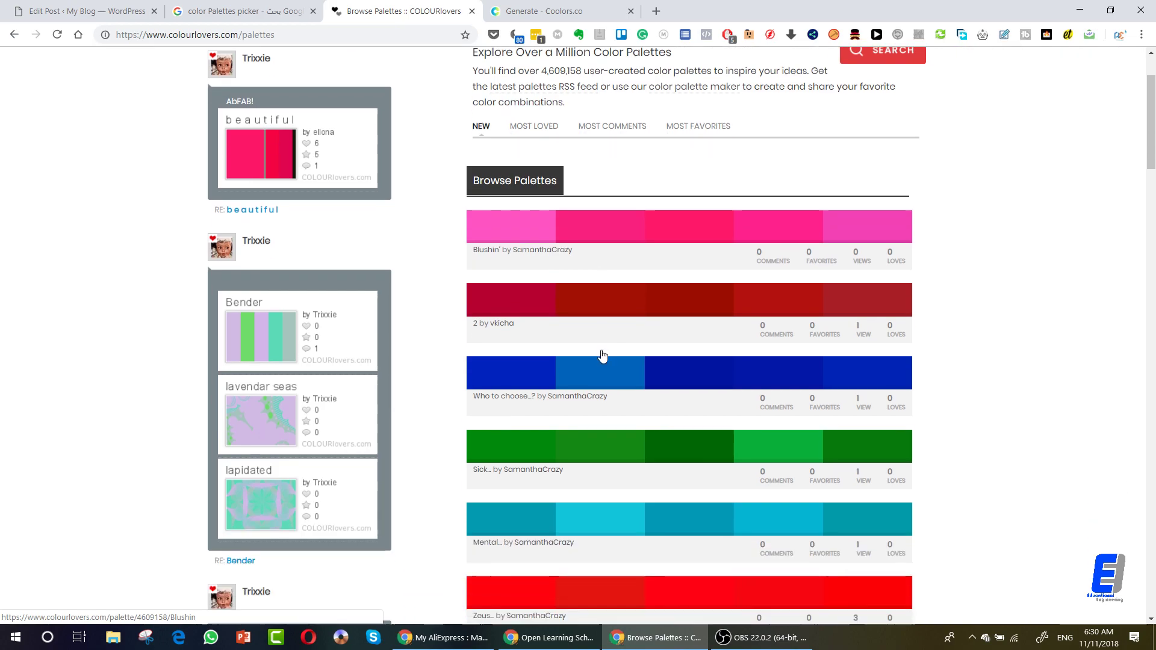
{"action": "scroll", "coordinate": [603, 355], "scroll_direction": "down", "scroll_amount": 12}
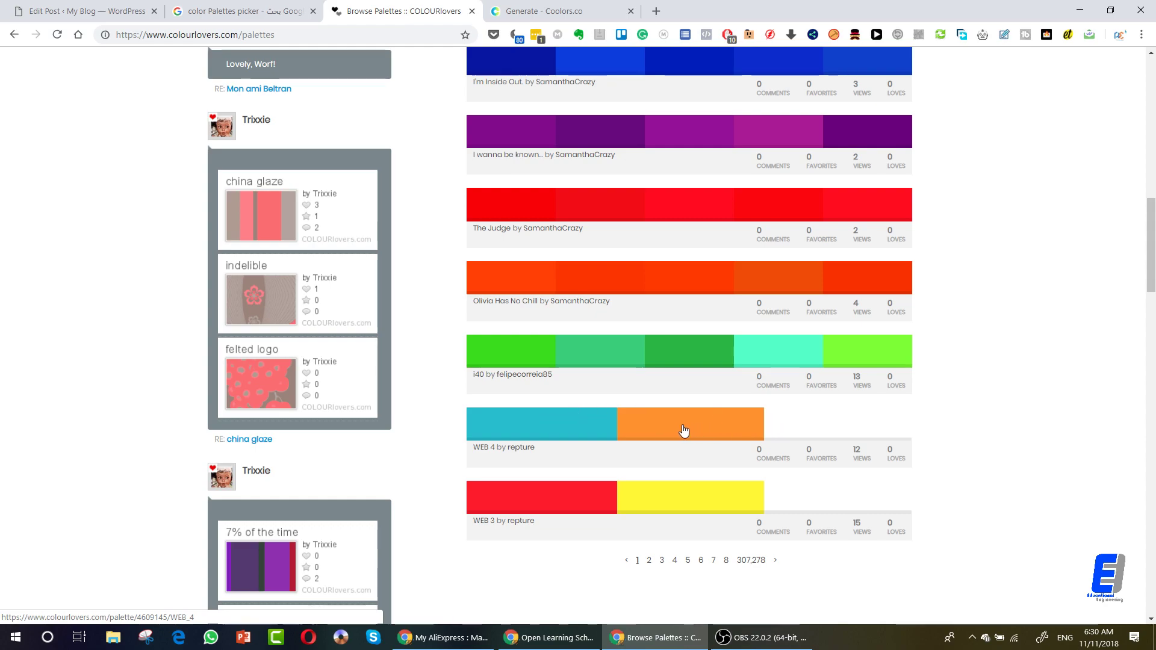
{"action": "scroll", "coordinate": [622, 443], "scroll_direction": "up", "scroll_amount": 15}
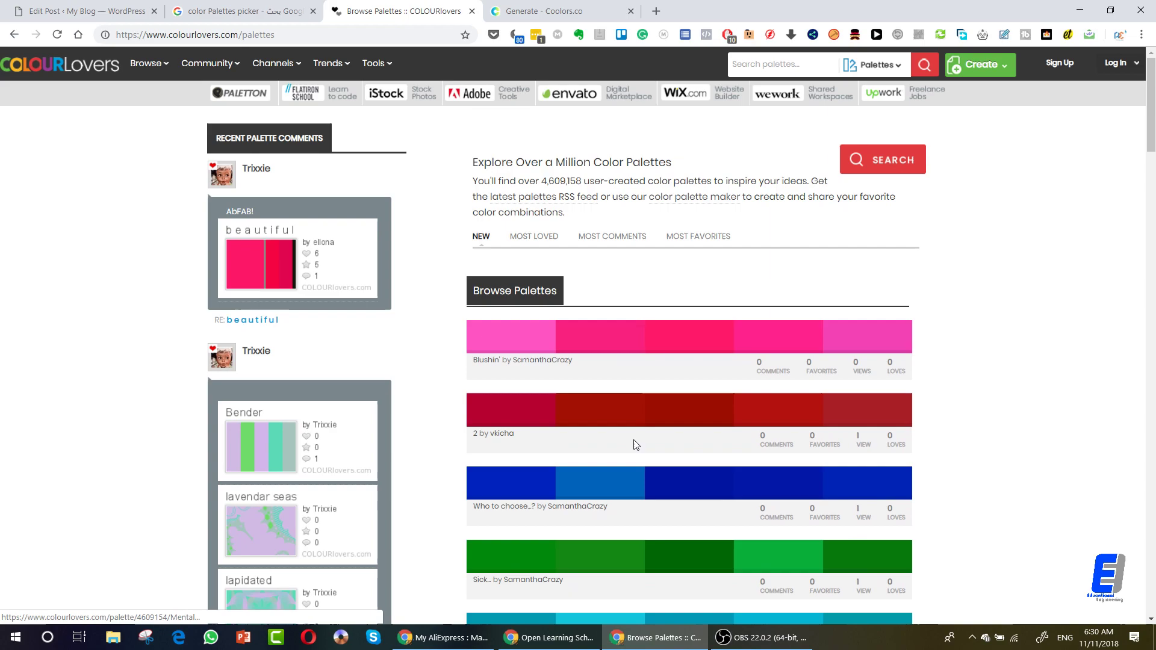
{"action": "left_click", "coordinate": [534, 238]}
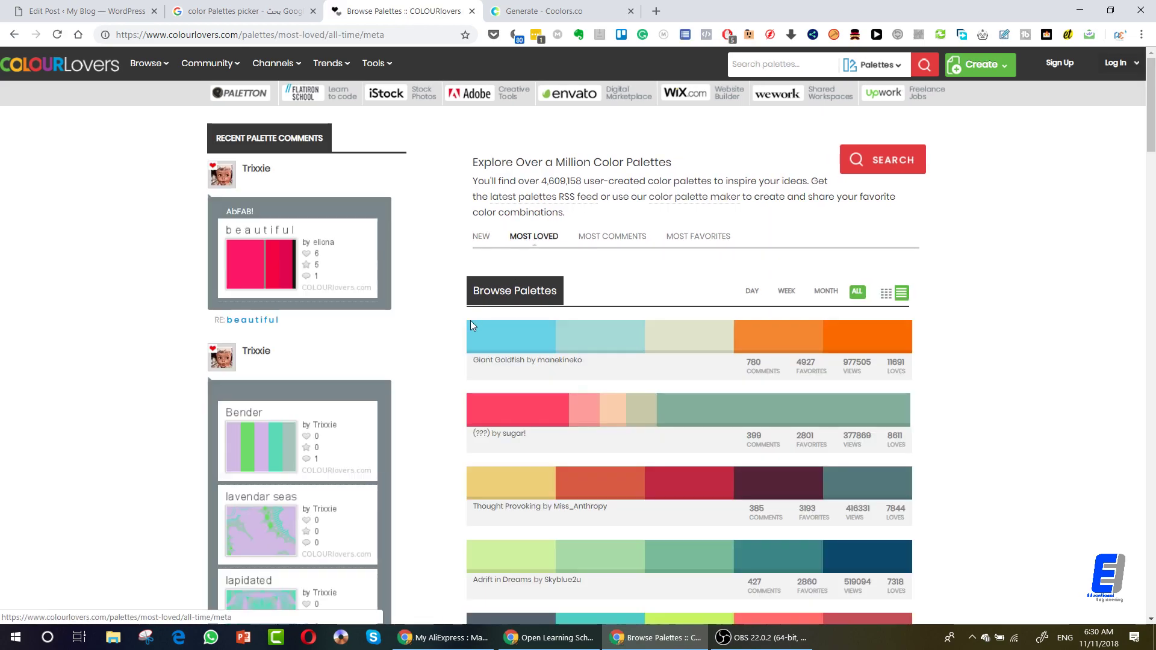
{"action": "scroll", "coordinate": [797, 324], "scroll_direction": "down", "scroll_amount": 1}
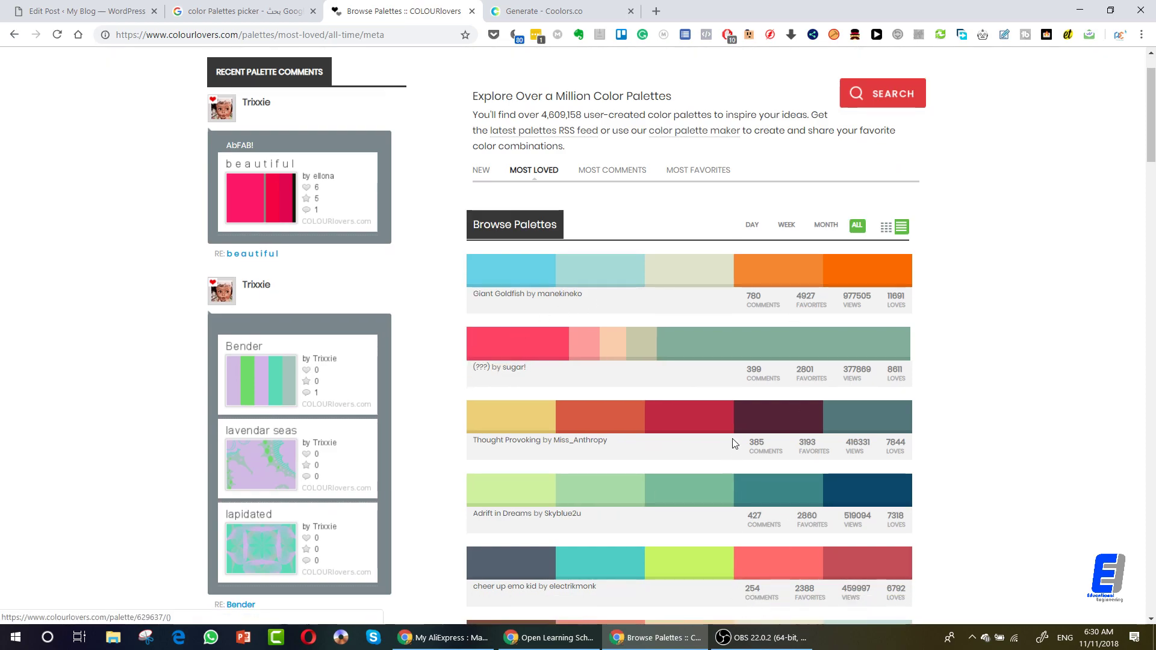
{"action": "scroll", "coordinate": [730, 444], "scroll_direction": "down", "scroll_amount": 4}
{"action": "scroll", "coordinate": [728, 444], "scroll_direction": "up", "scroll_amount": 3}
Step: Open the Giant Goldfish palette and select its Slack theme hex codes, #69D2E7 through #FA6900
{"action": "left_click", "coordinate": [672, 208]}
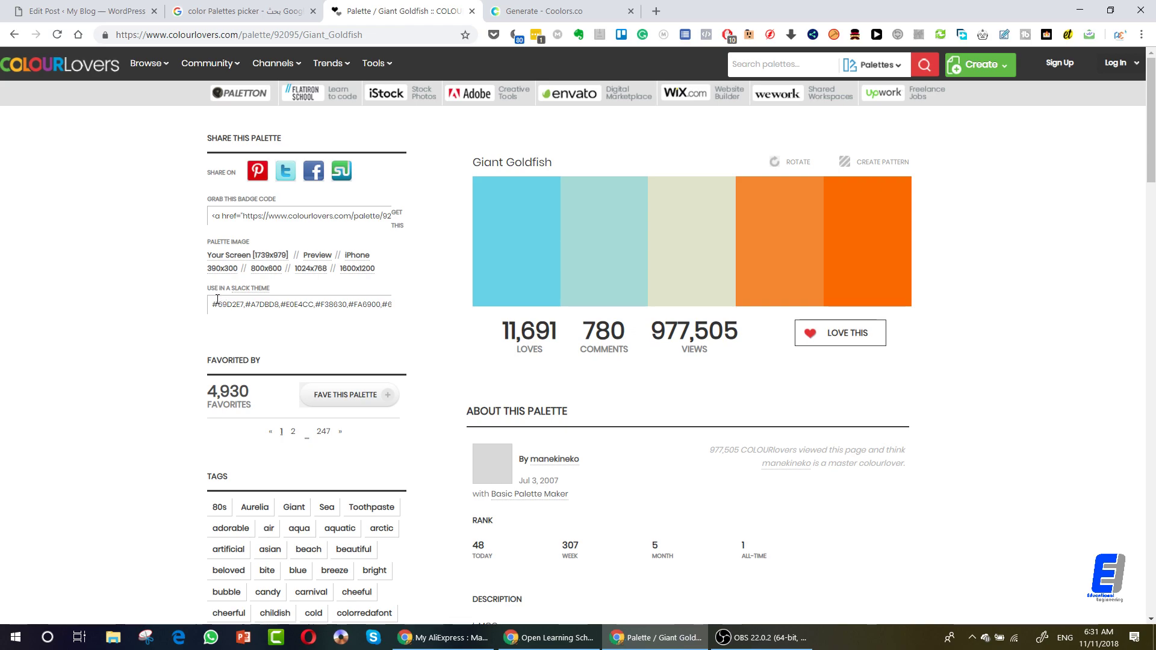
{"action": "left_click_drag", "start_coordinate": [215, 304], "coordinate": [409, 310]}
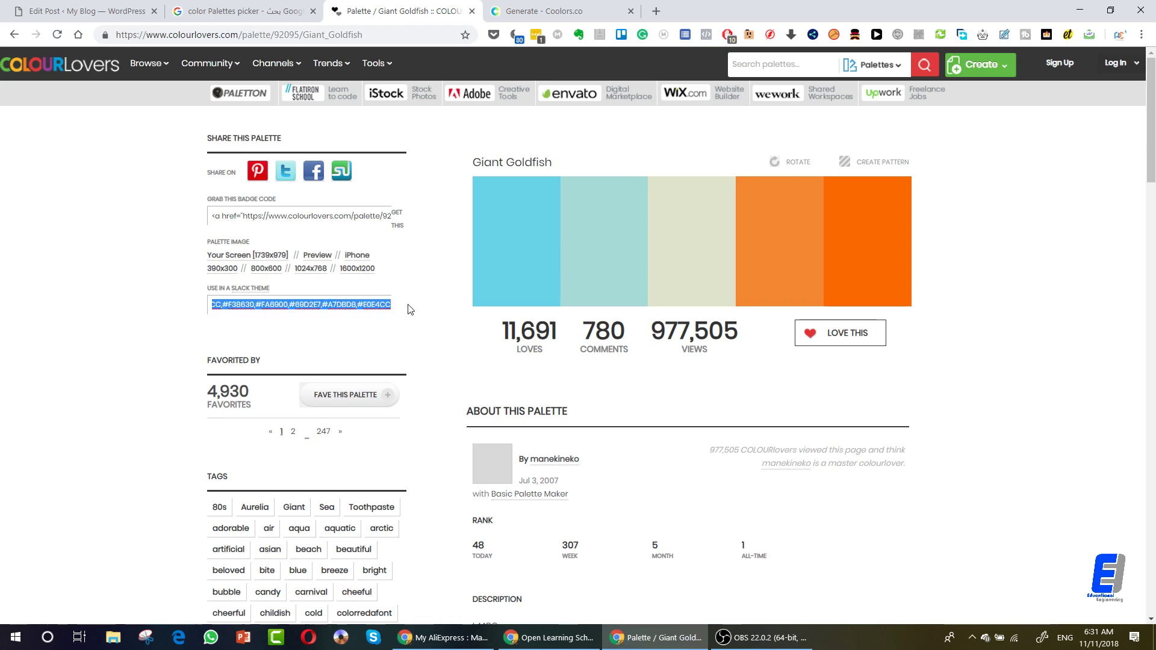
{"action": "left_click", "coordinate": [579, 257]}
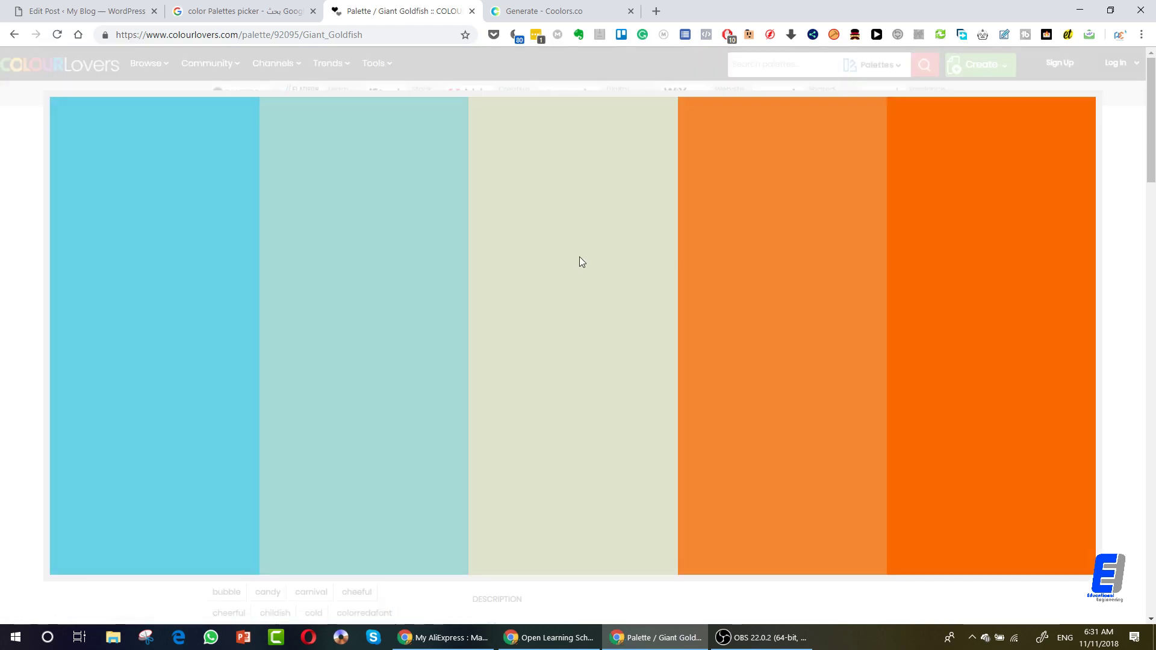
{"action": "right_click", "coordinate": [736, 269]}
{"action": "left_click", "coordinate": [601, 283]}
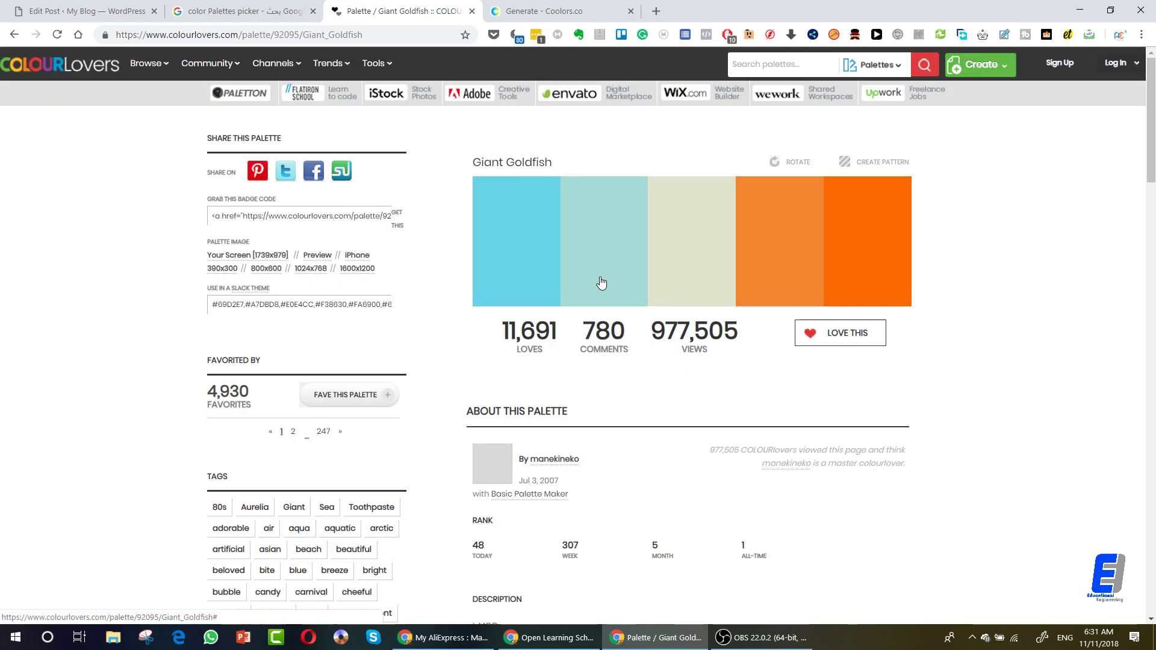